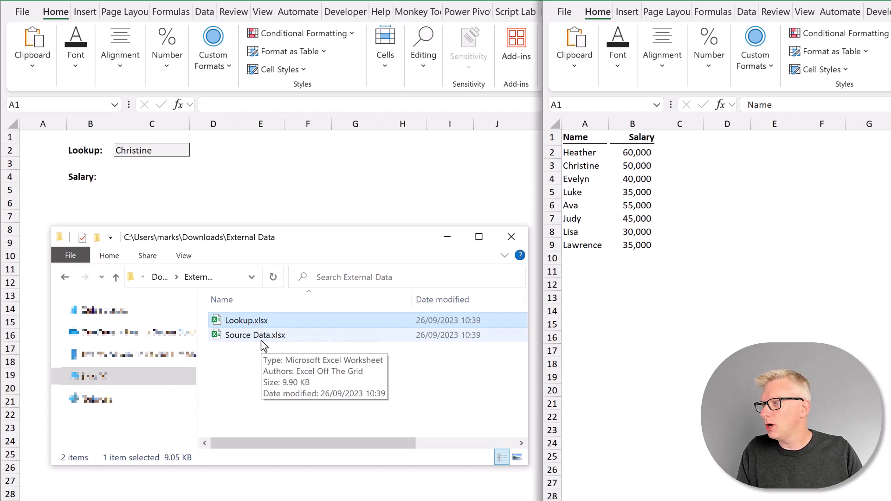
Leave the External Data folder window so Lookup.xlsx and Source Data.xlsx show side by side
key("alt+Tab")
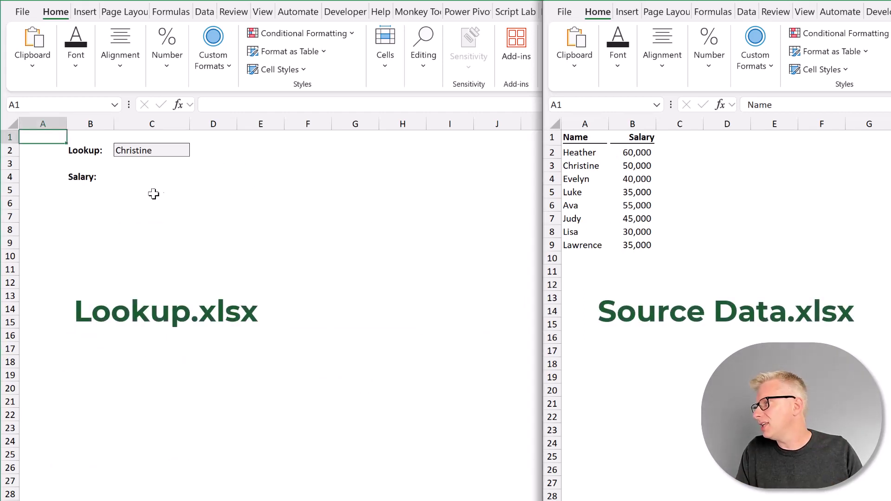
Enter =XLOOKUP(C2, Source Data A2:A9, B2:B9) in C4, returning Christine's 50,000
left_click(139, 179)
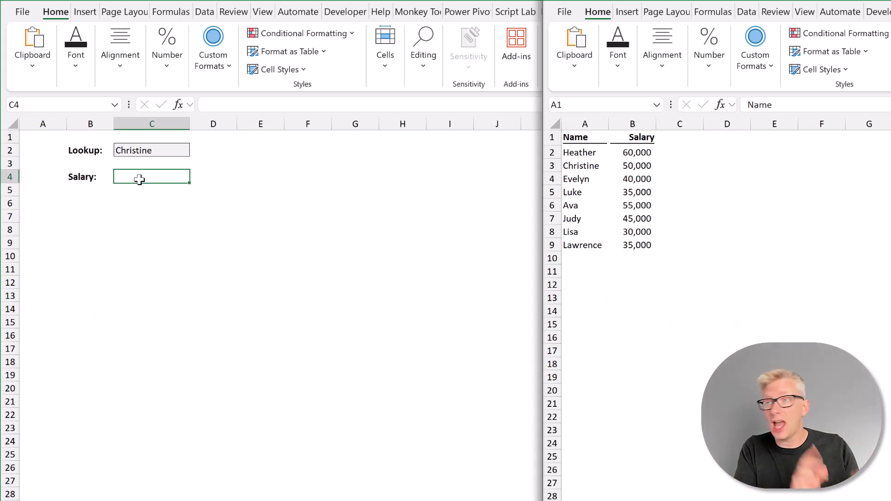
type("=")
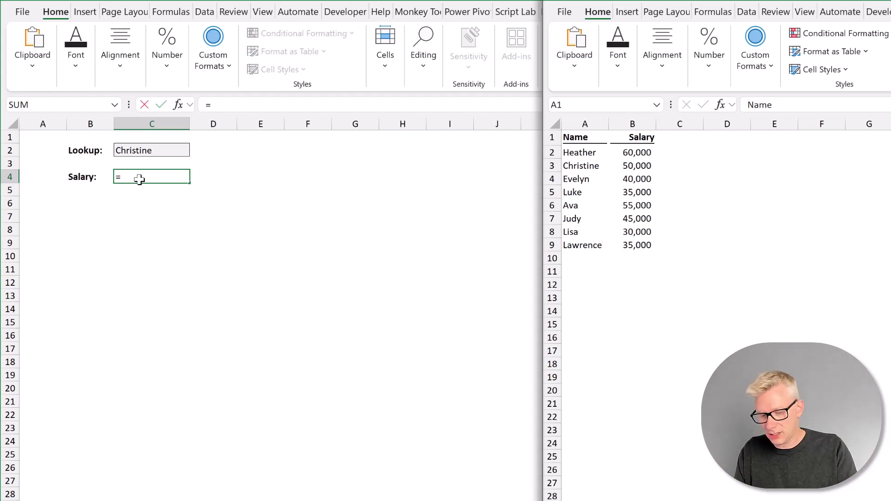
type("XLOOKUP")
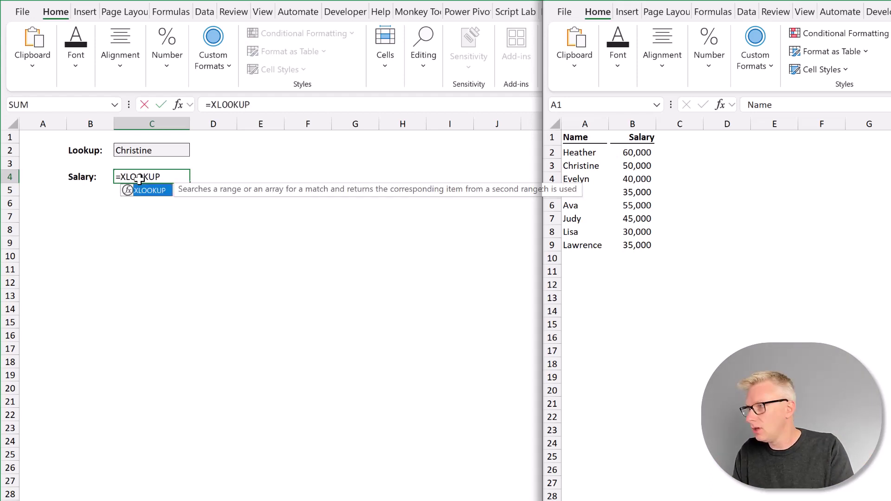
type("(")
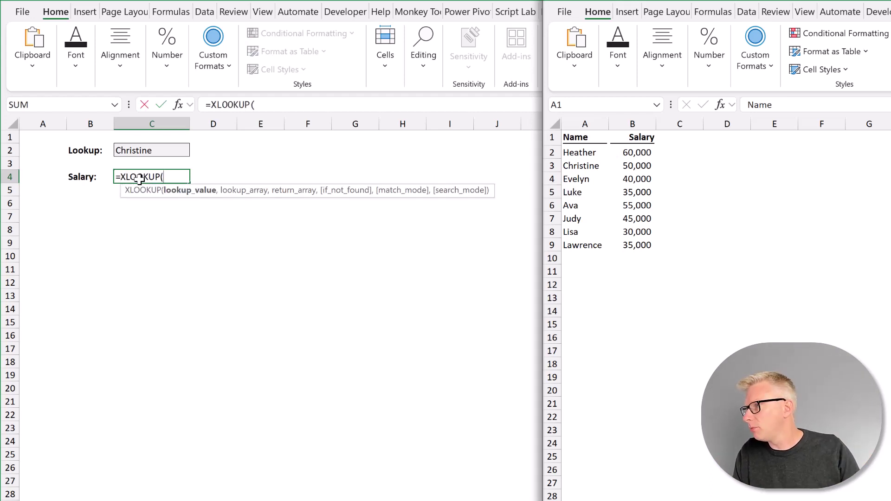
left_click(141, 150)
type(",")
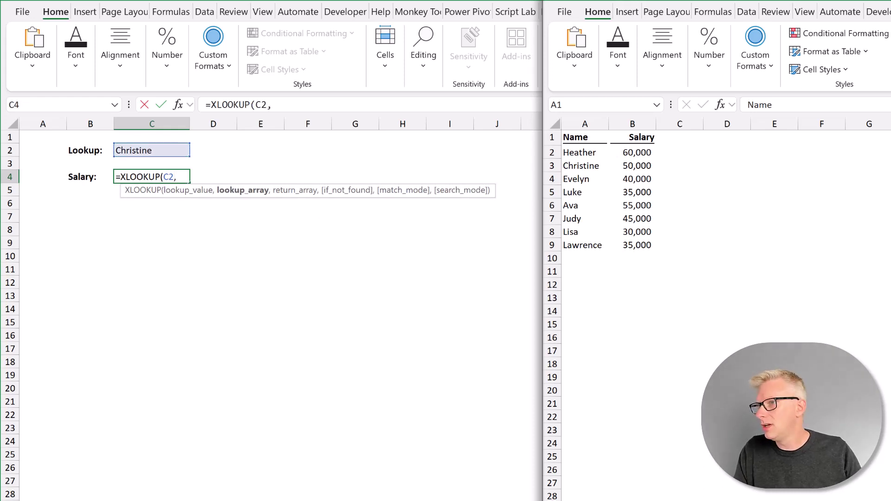
left_click(586, 154)
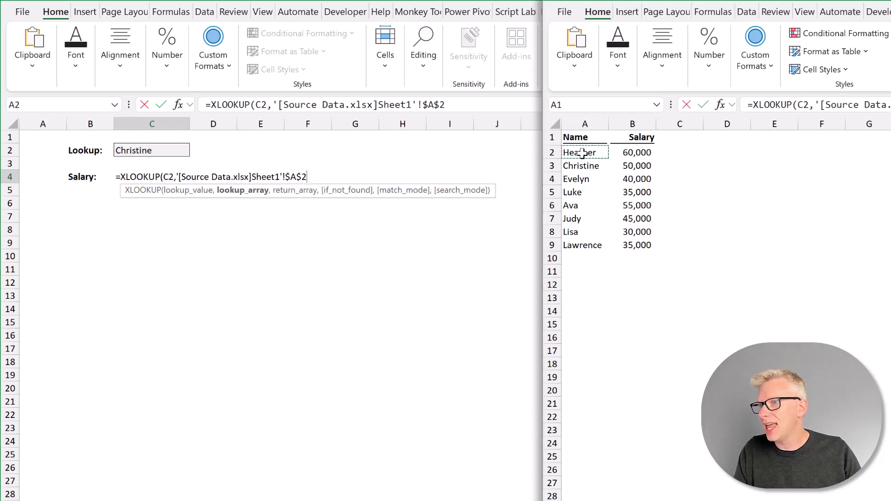
left_click_drag(583, 158, 580, 244)
type(",")
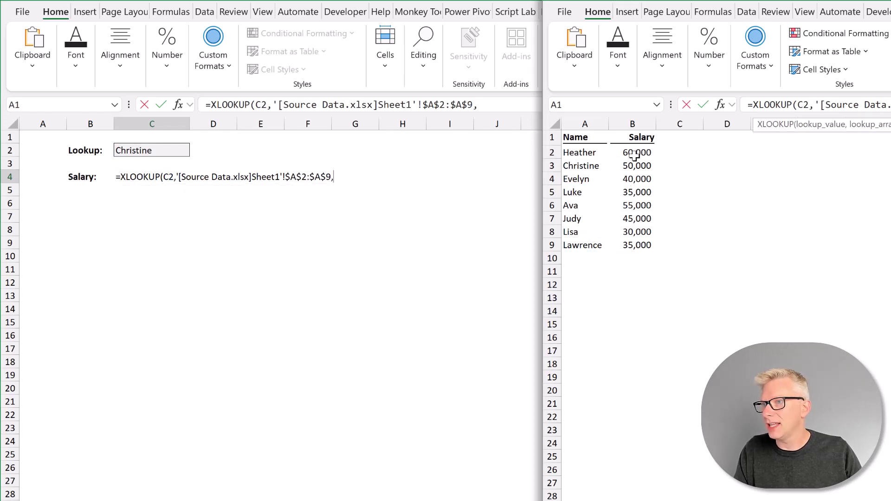
left_click_drag(635, 152, 636, 249)
type(")")
key("Return")
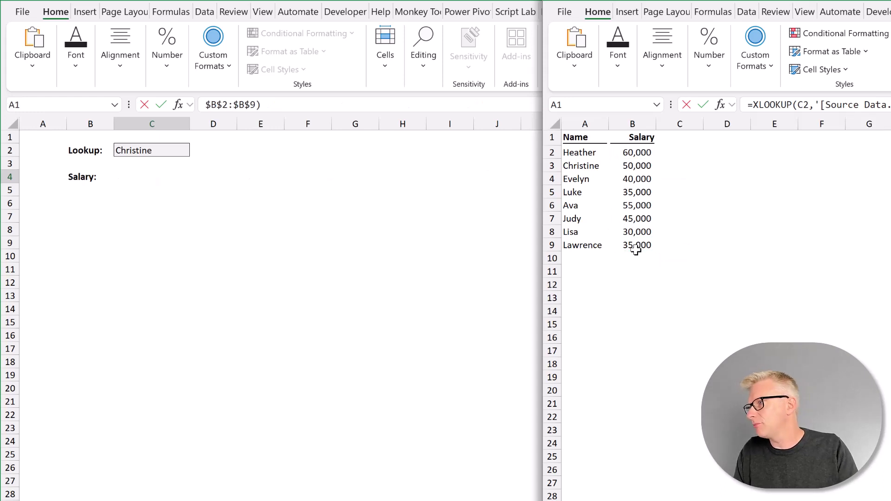
Pick Heather, Evelyn, then Heather again in C2, checking C4 ends at 60,000
left_click(179, 177)
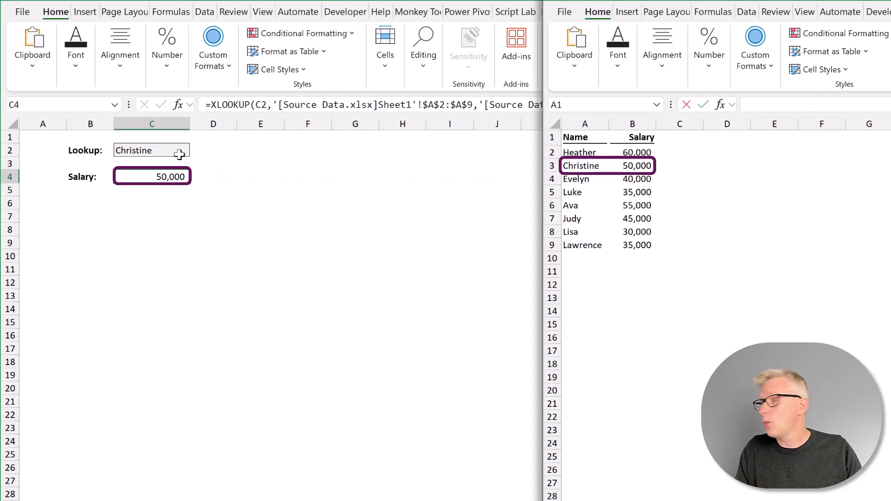
left_click(179, 153)
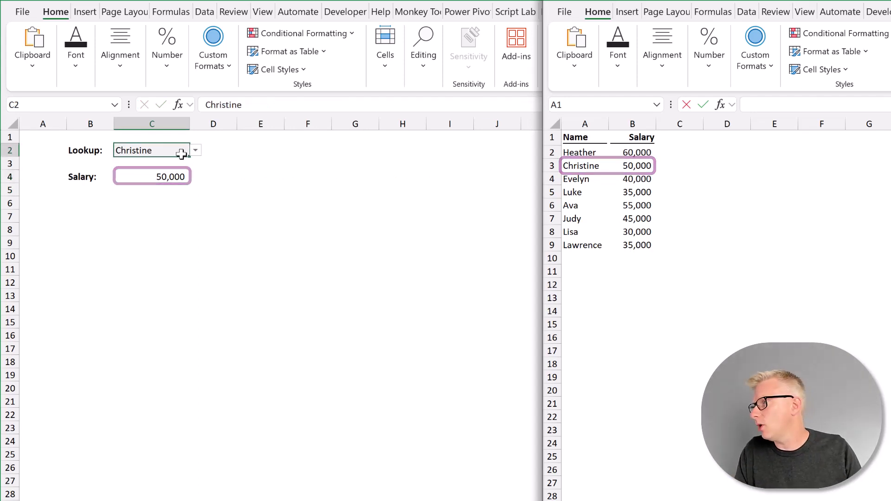
left_click(199, 153)
left_click(163, 164)
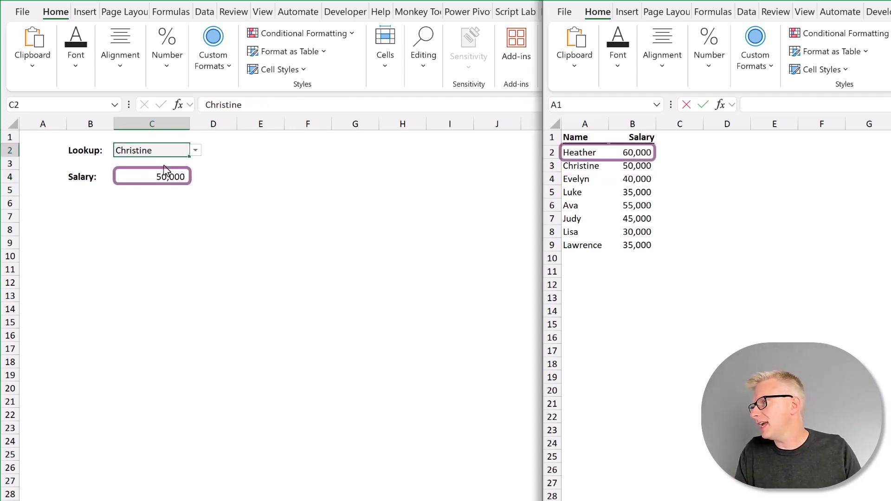
left_click(195, 152)
left_click(169, 185)
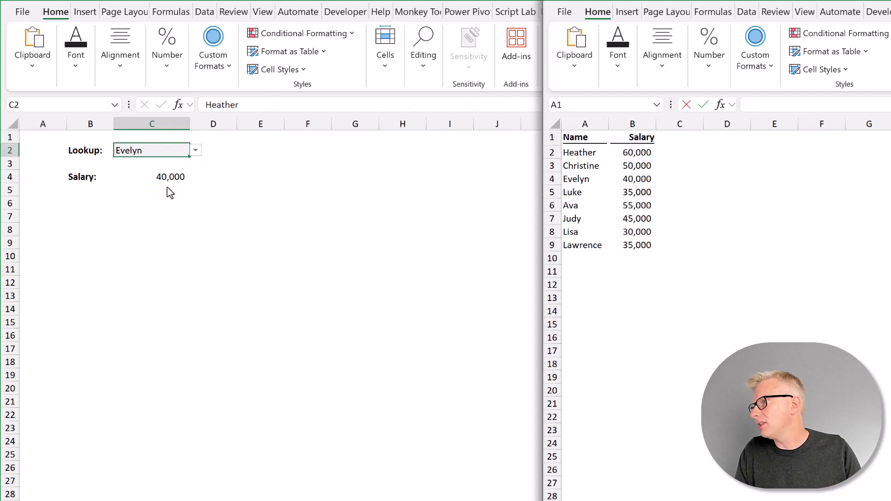
left_click(197, 153)
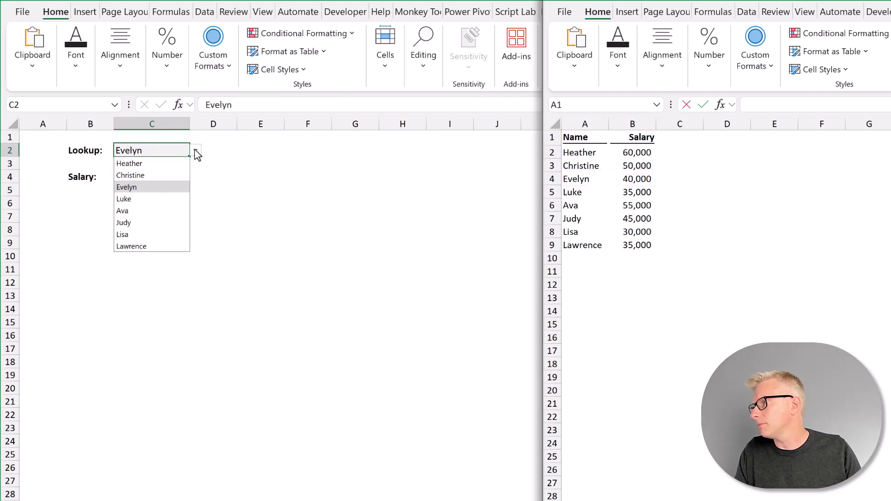
left_click(173, 164)
left_click(168, 177)
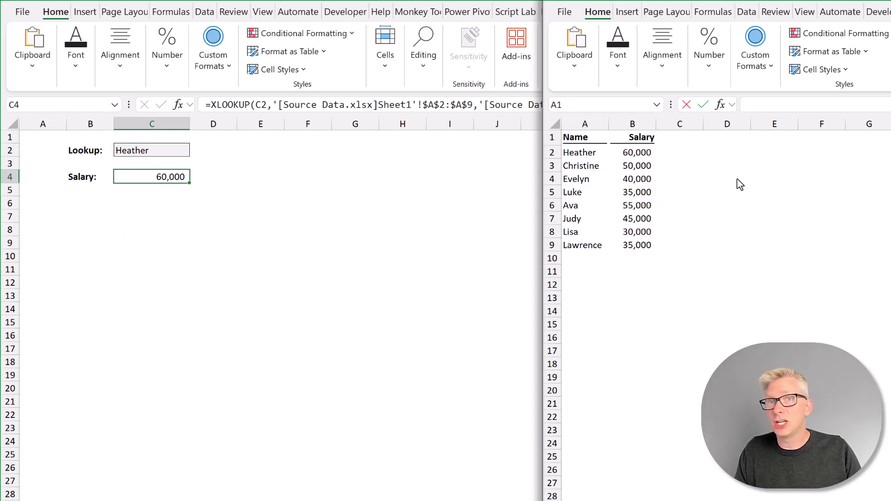
Close Source Data.xlsx without saving and maximize the Lookup workbook
left_click_drag(695, 2, 377, 0)
key("ctrl+w")
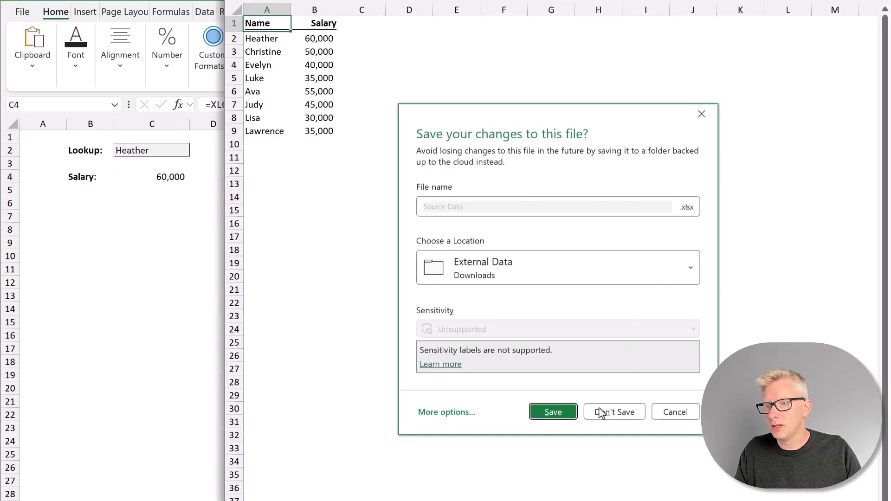
left_click(602, 413)
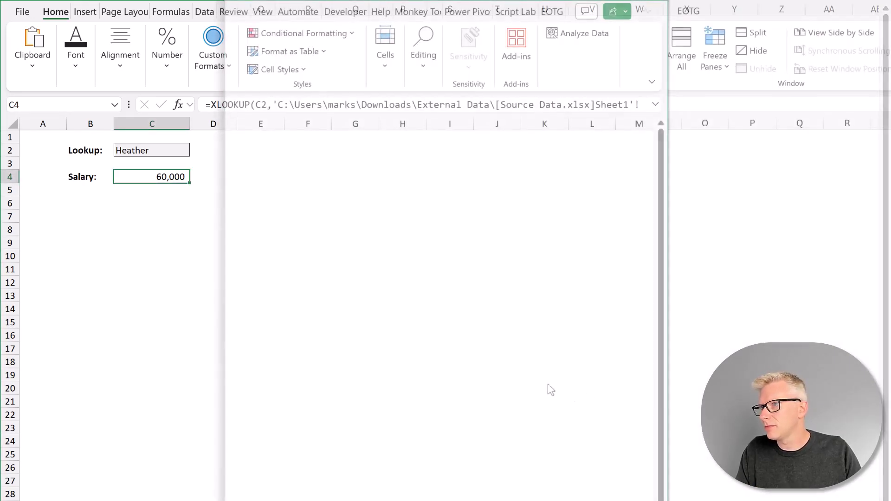
double_click(624, 1)
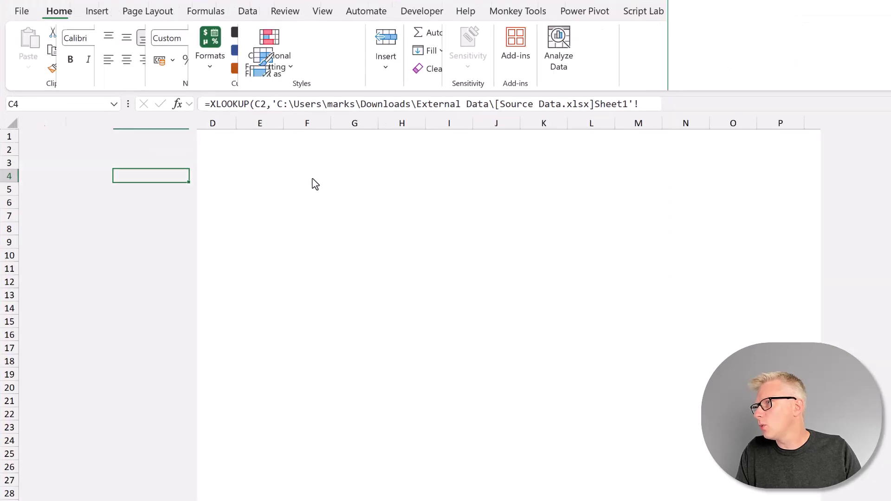
Choose Christine, then Evelyn in C2; C4's full-path XLOOKUP returns 40,000
left_click(180, 154)
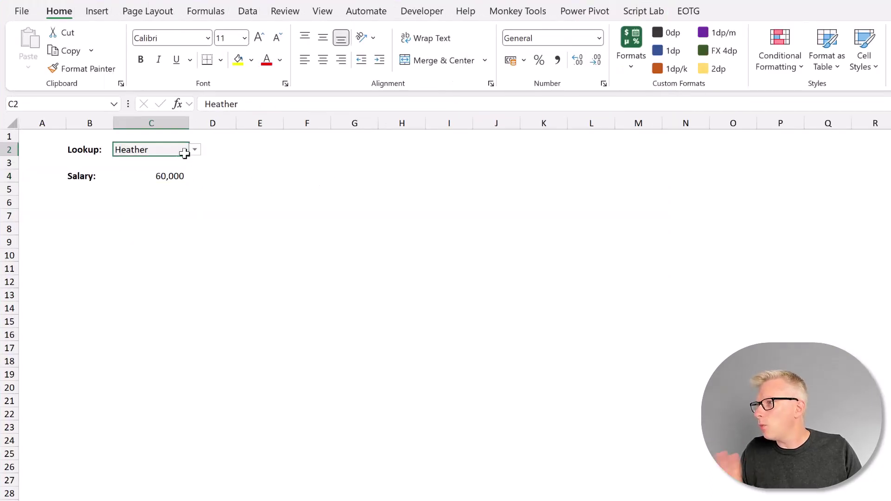
left_click(194, 151)
left_click(173, 179)
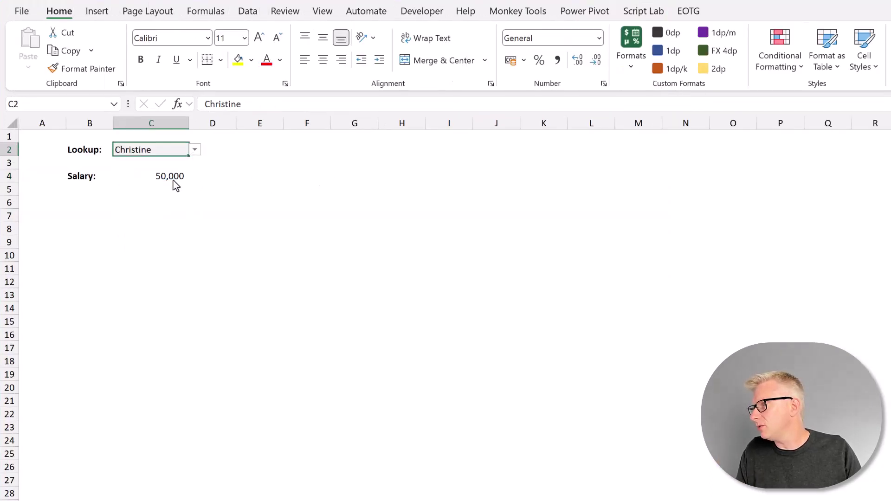
left_click(172, 175)
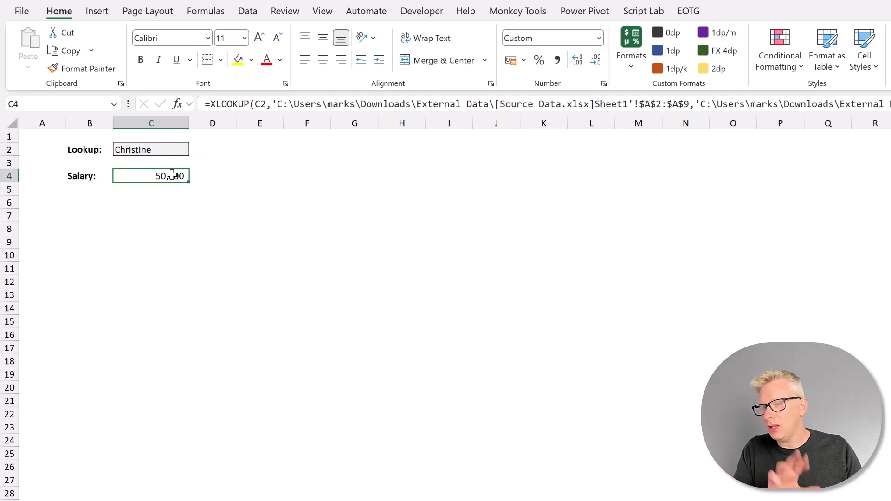
left_click(179, 149)
left_click(194, 149)
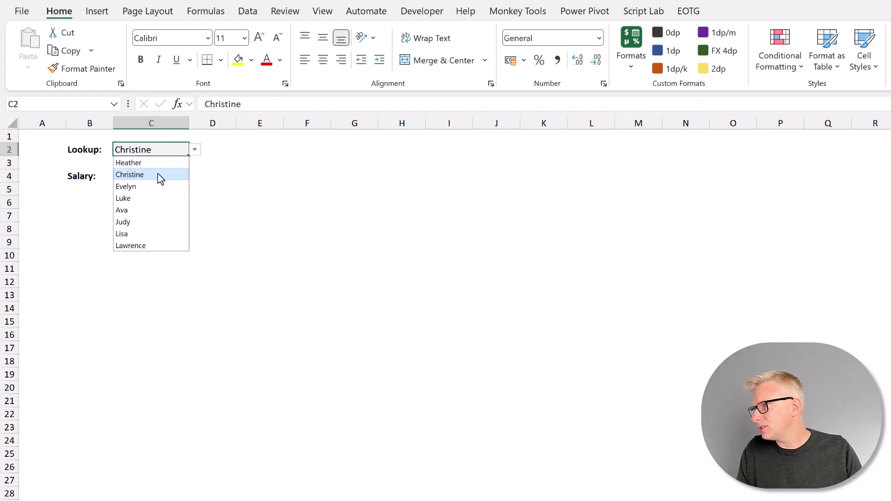
left_click(144, 186)
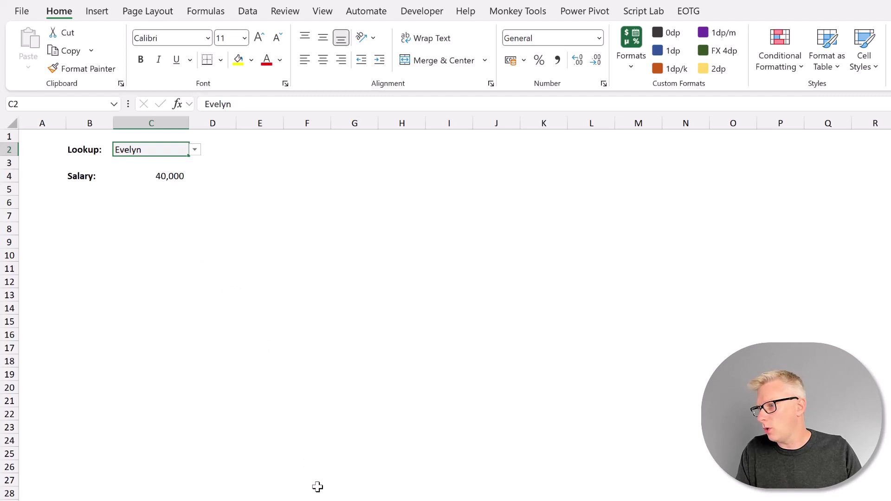
Delete Source Data.xlsx from the External Data folder in File Explorer
key("alt+Tab")
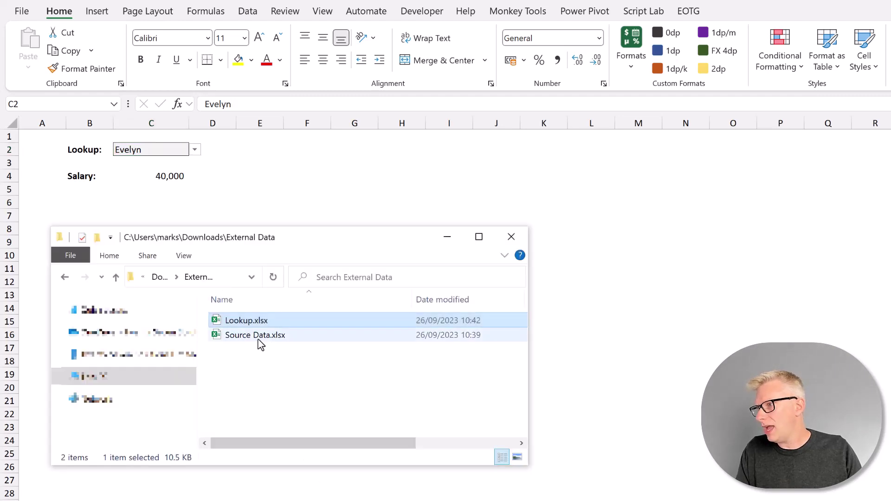
left_click(258, 338)
key("Delete")
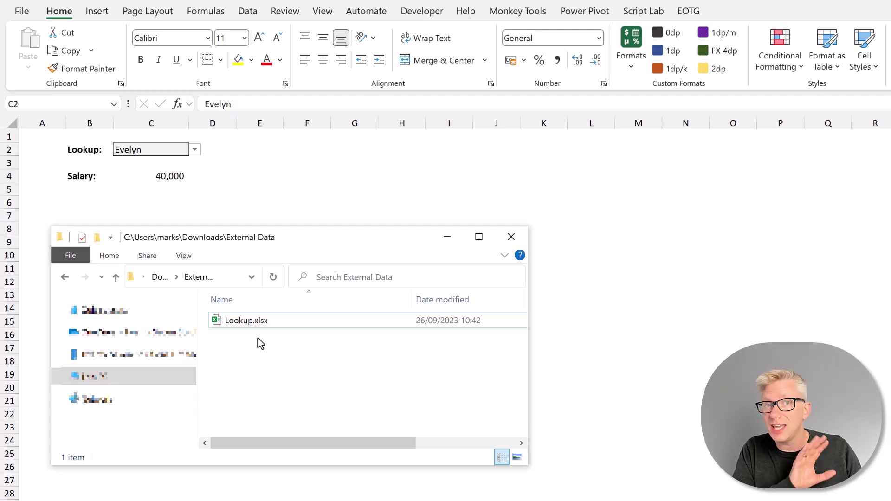
Back in Lookup.xlsx, choose Heather in C2 and confirm the salary still reads 60,000
key("alt+Tab")
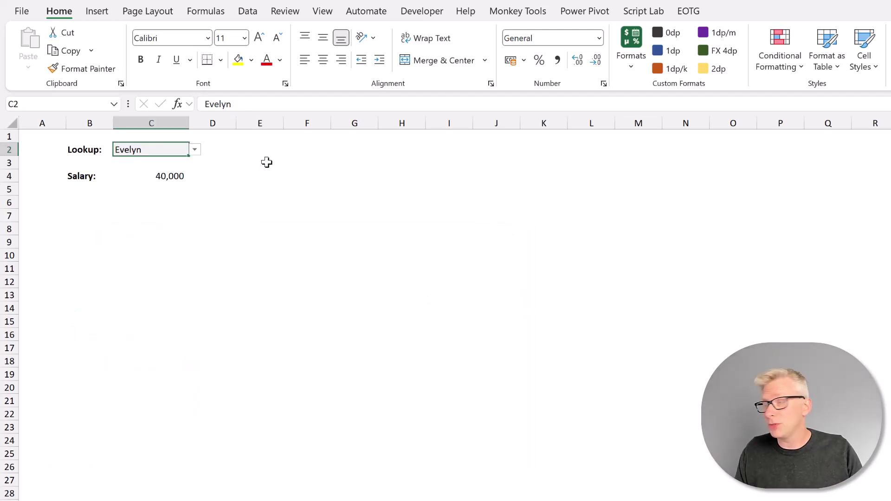
left_click(194, 149)
key("Escape")
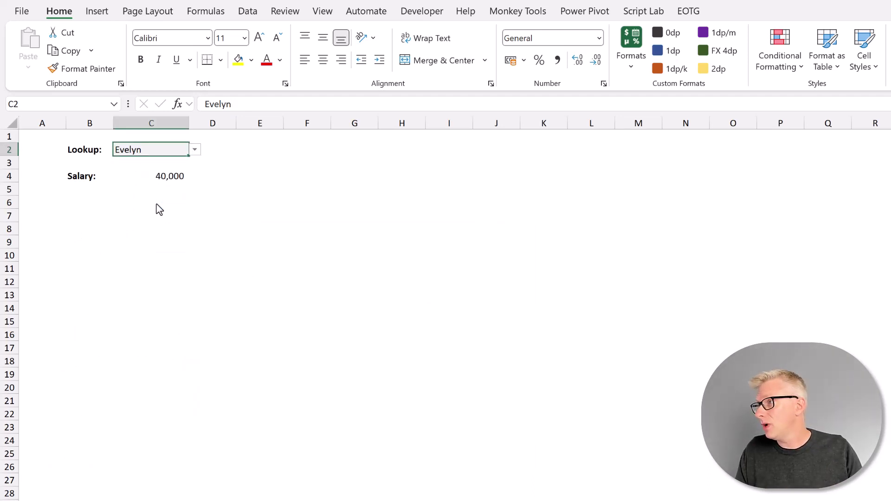
left_click(195, 149)
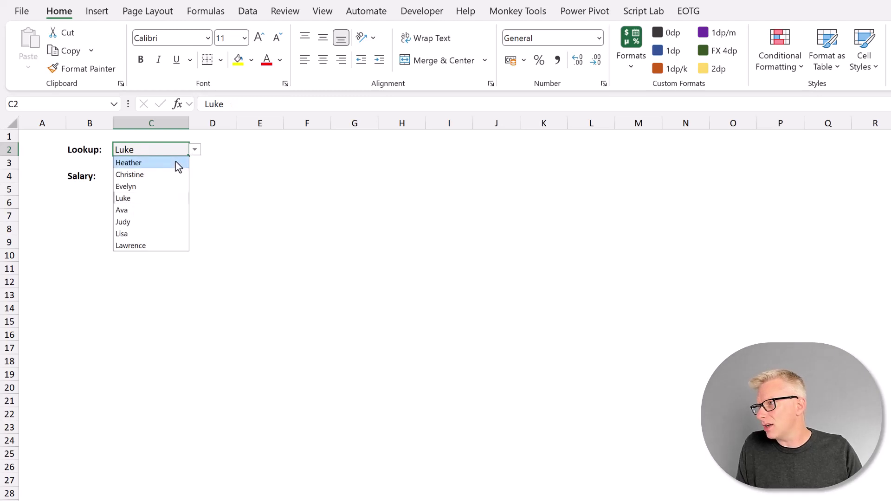
left_click(176, 162)
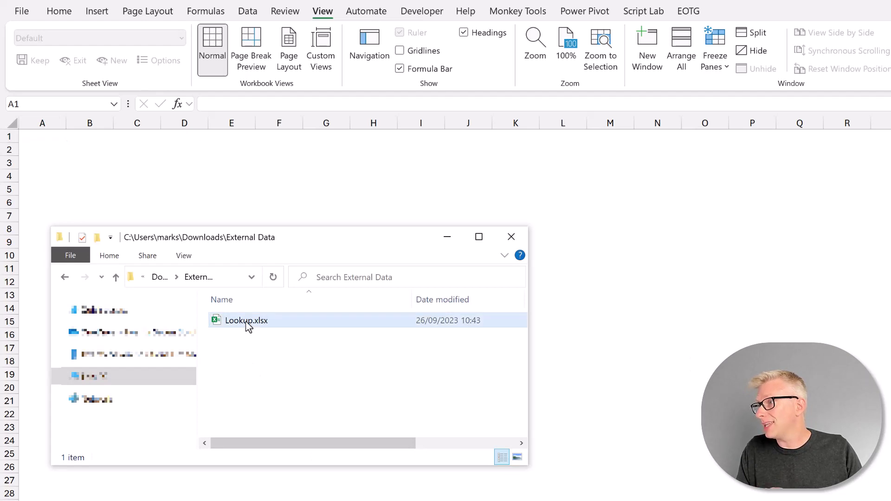
Reopen the saved Lookup.xlsx from the External Data folder
left_click(248, 324)
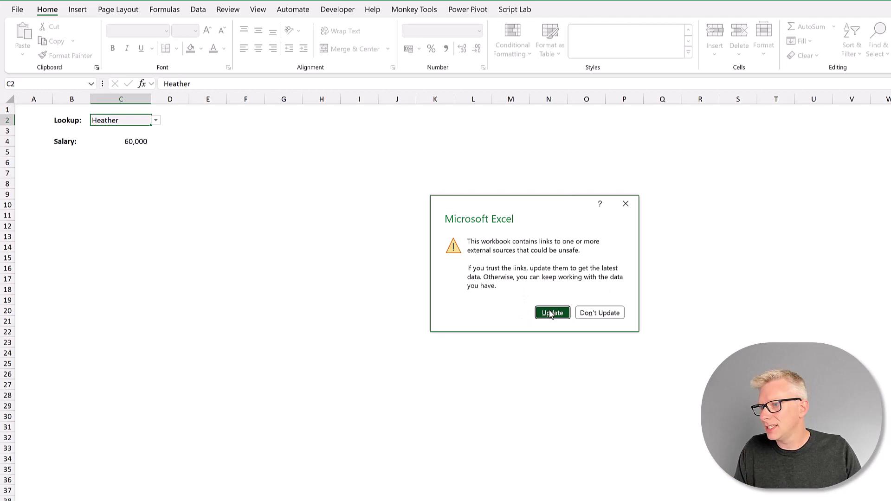
Try updating the external links, then choose Evelyn and Ava in C2; Ava shows 55,000
left_click(551, 313)
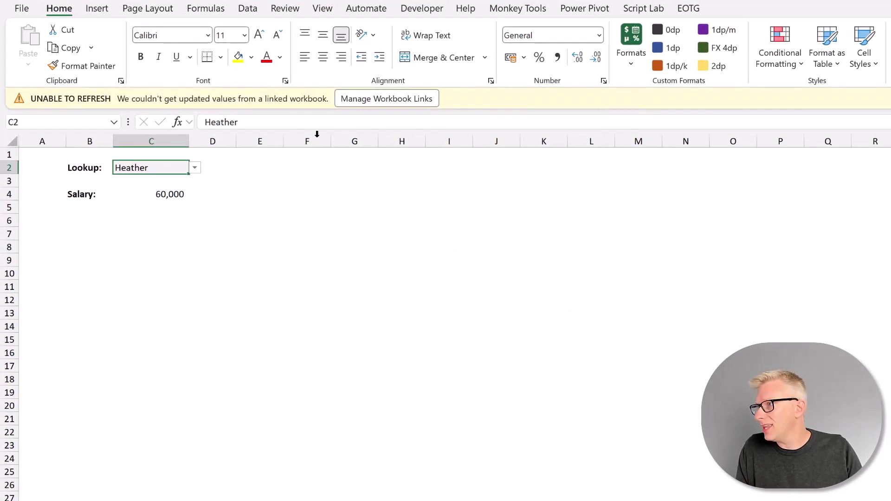
left_click(195, 168)
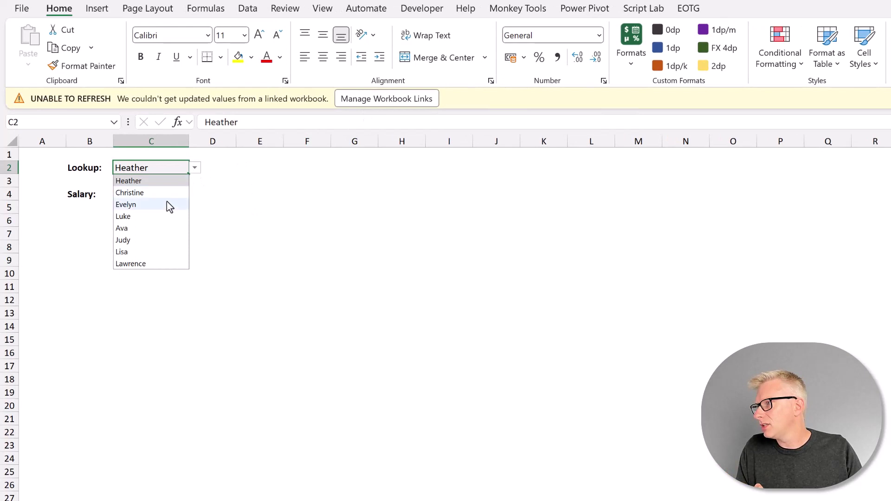
left_click(166, 205)
left_click(195, 169)
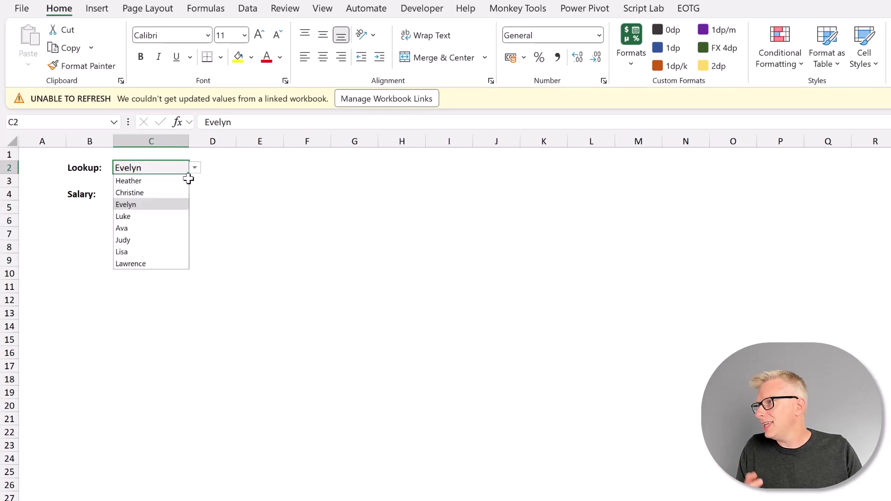
left_click(162, 224)
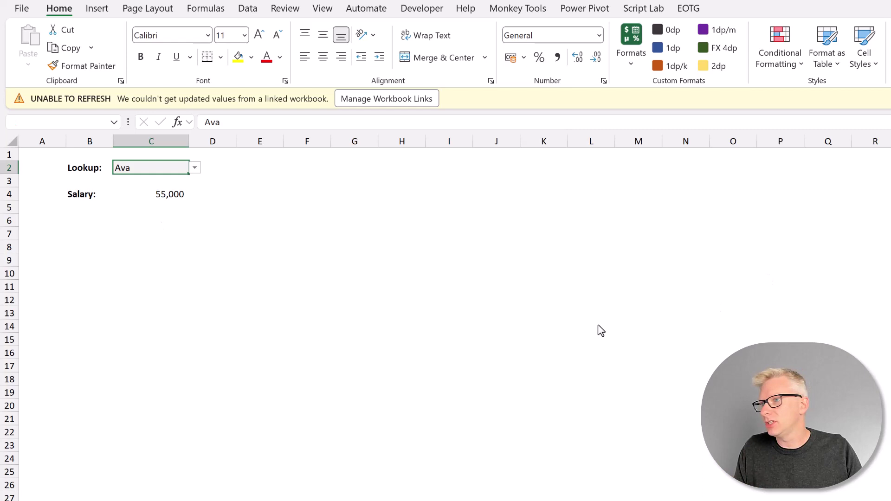
Close Lookup.xlsx without saving and bring the External Data folder forward with nothing selected
key("ctrl+w")
key("n")
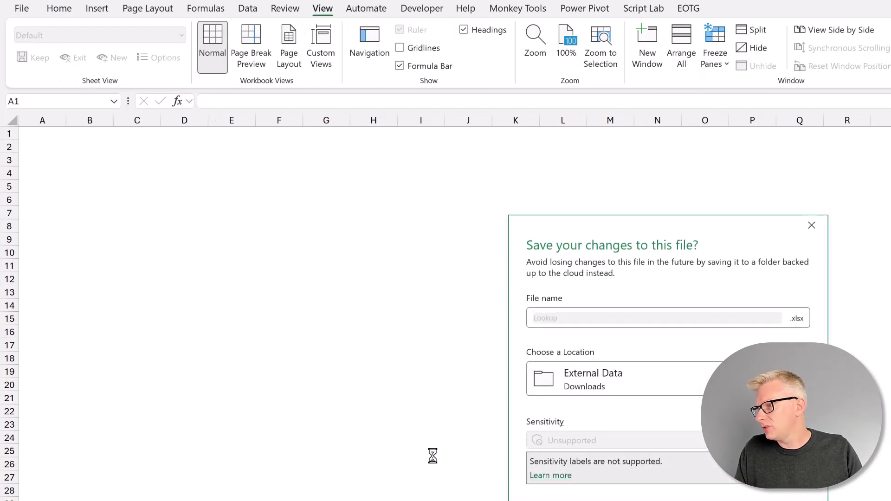
left_click(432, 495)
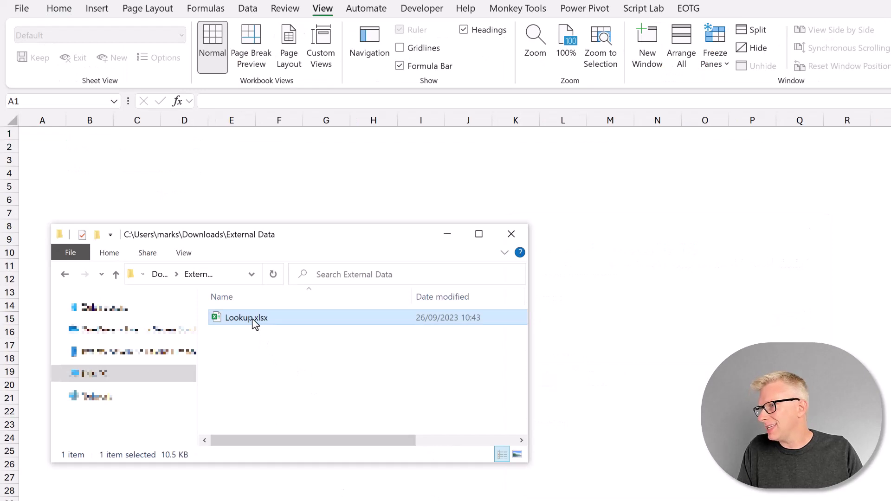
left_click(253, 342)
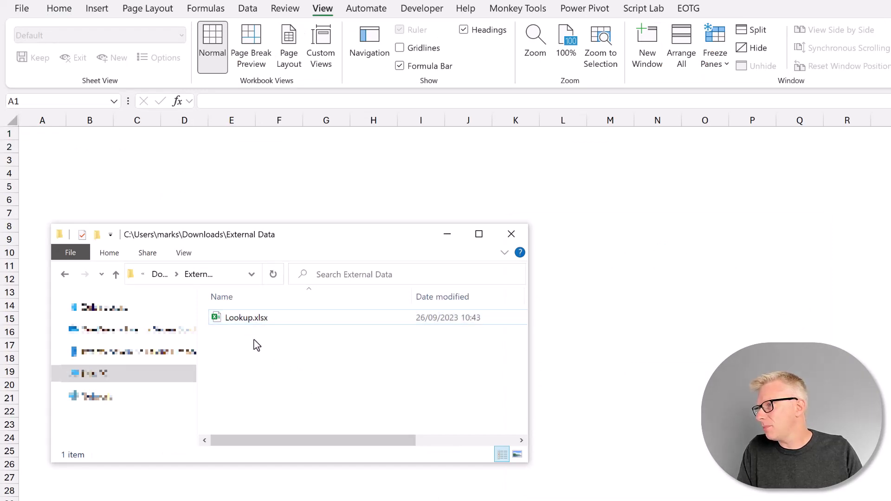
Paste a copy of Lookup.xlsx and change its extension from xlsx to zip
key("ctrl+v")
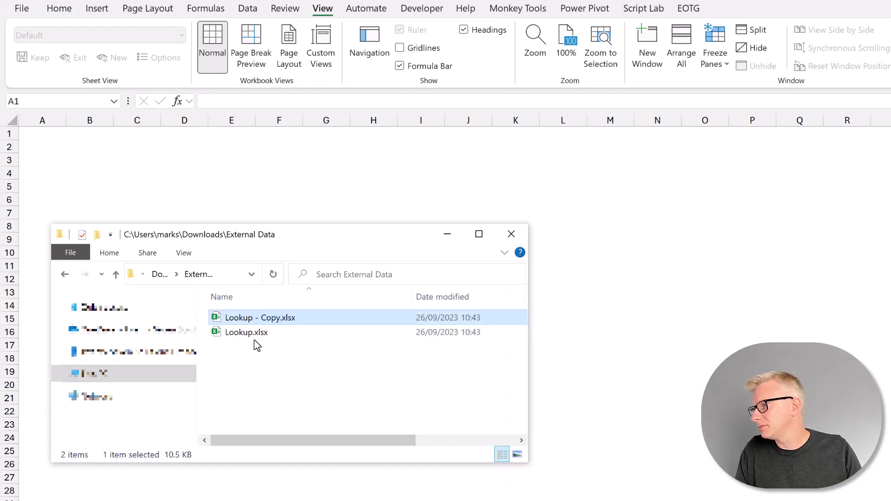
right_click(276, 319)
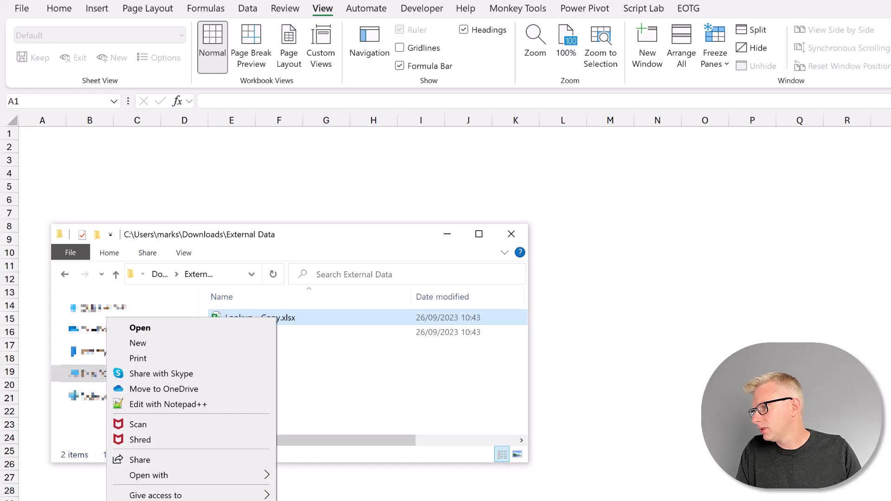
key("m")
left_click_drag(285, 320, 312, 320)
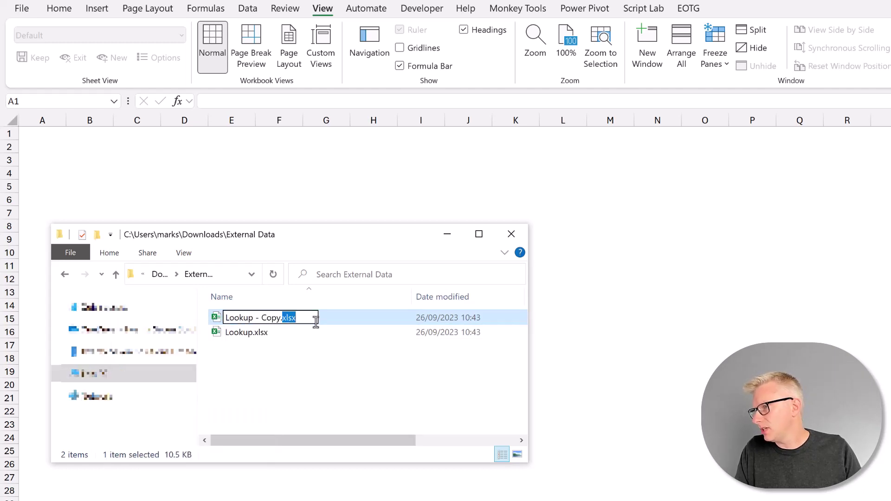
type("zip")
key("Return")
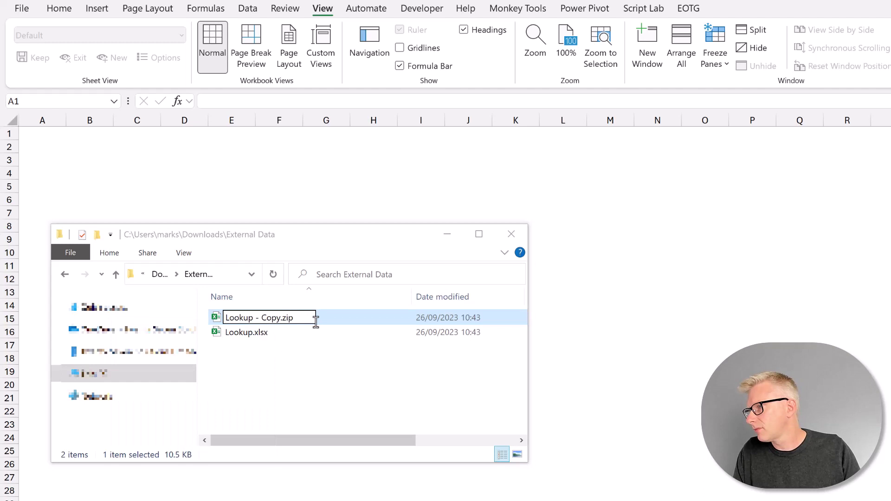
left_click(732, 339)
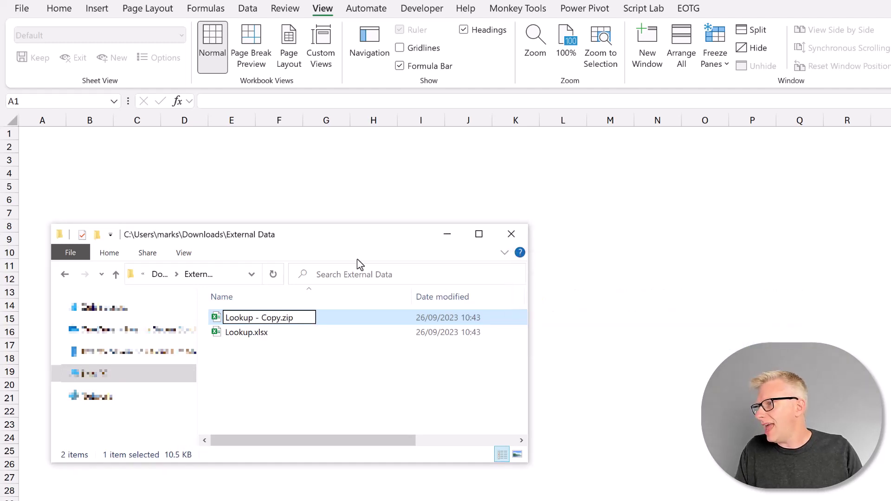
Browse into the zip's xl\externalLinks folder and select externalLink1.xml
double_click(262, 317)
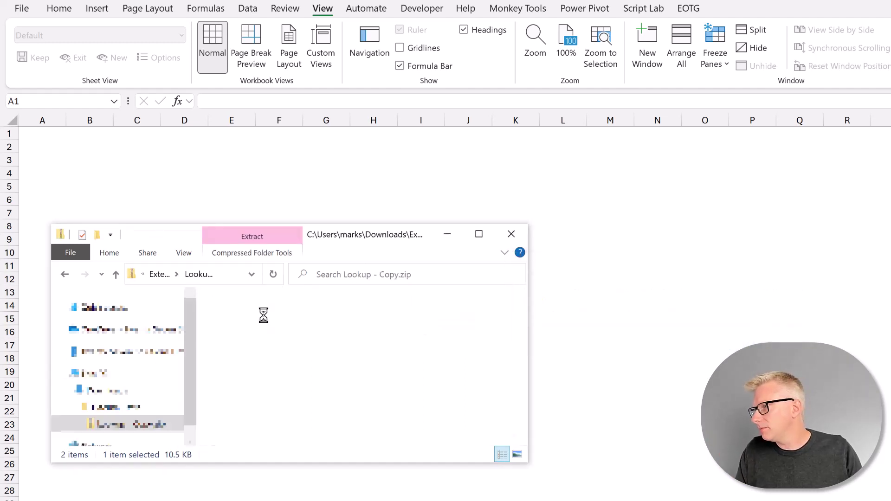
double_click(258, 344)
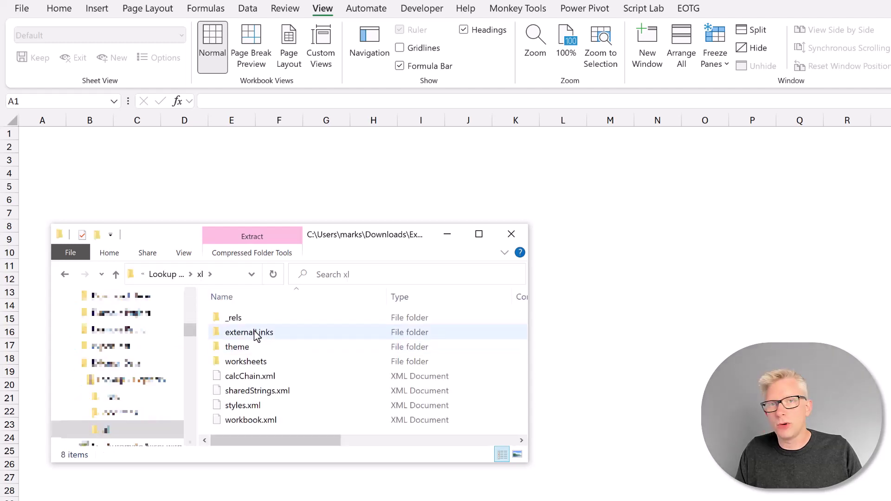
double_click(256, 332)
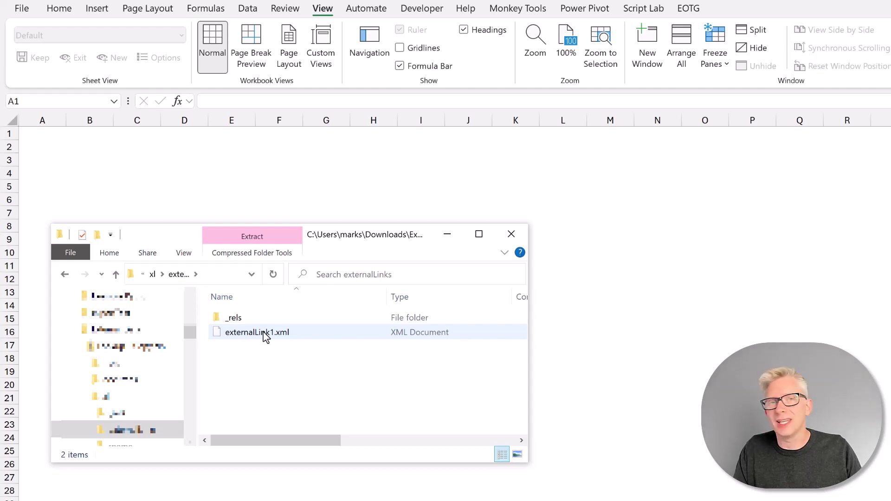
left_click(264, 333)
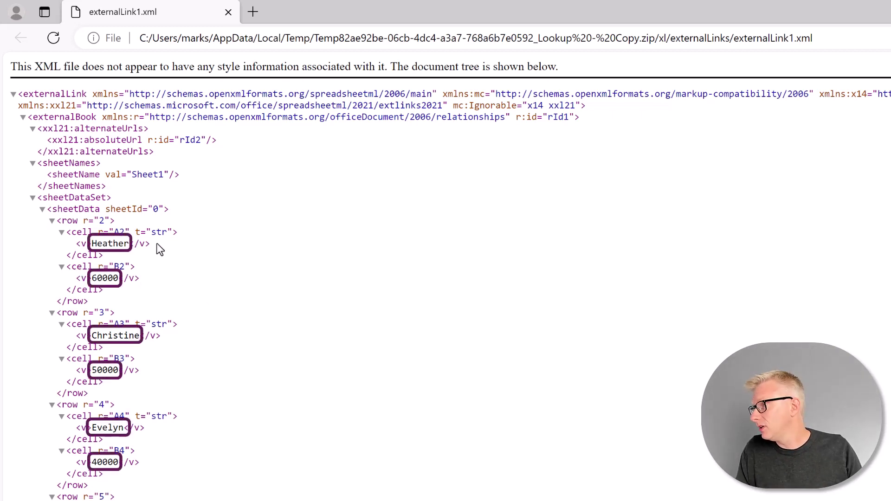
Highlight the cached entries Heather, 60000, Christine and 50000 in externalLink1.xml
left_click_drag(157, 243, 81, 243)
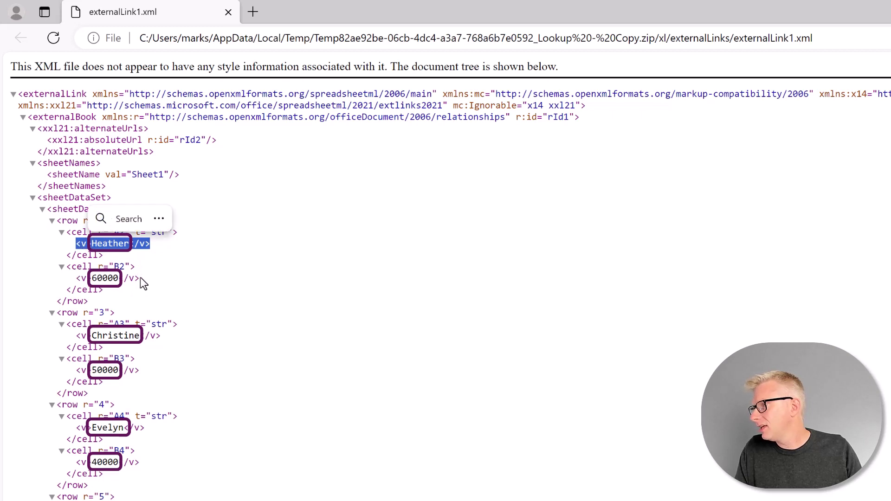
left_click_drag(140, 278, 79, 278)
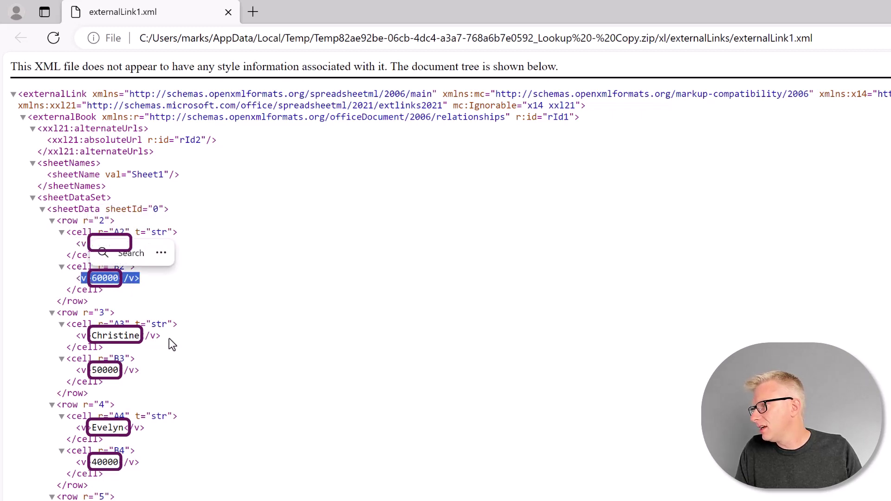
left_click_drag(169, 336, 76, 335)
left_click_drag(138, 371, 82, 373)
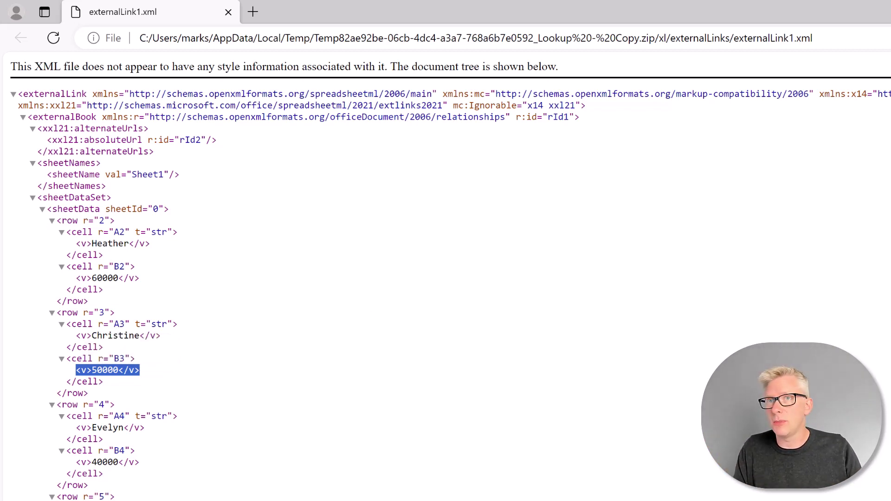
Close the XML browser view, try updating Lookup.xlsx's external links, then go to File > Options
key("ctrl+w")
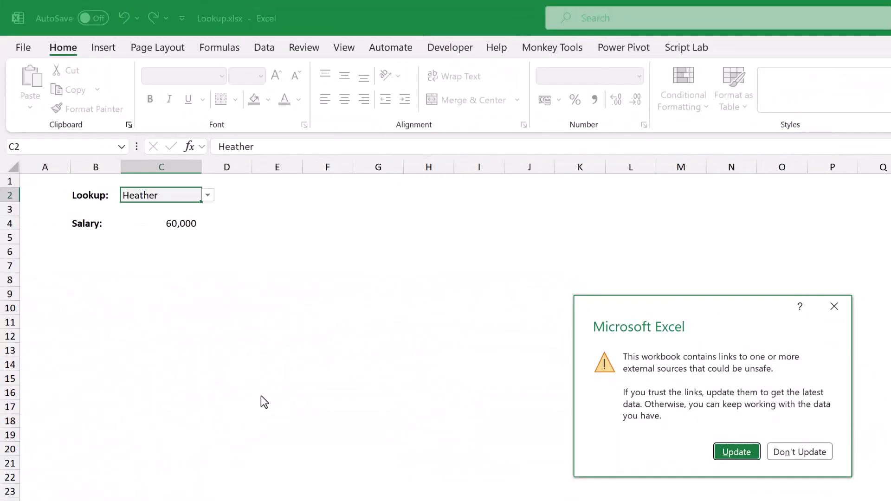
left_click(746, 455)
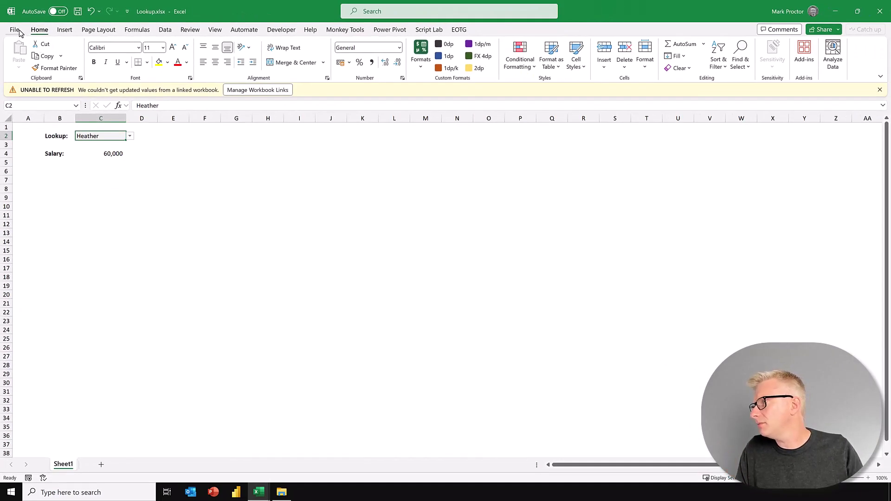
left_click(19, 31)
left_click(34, 467)
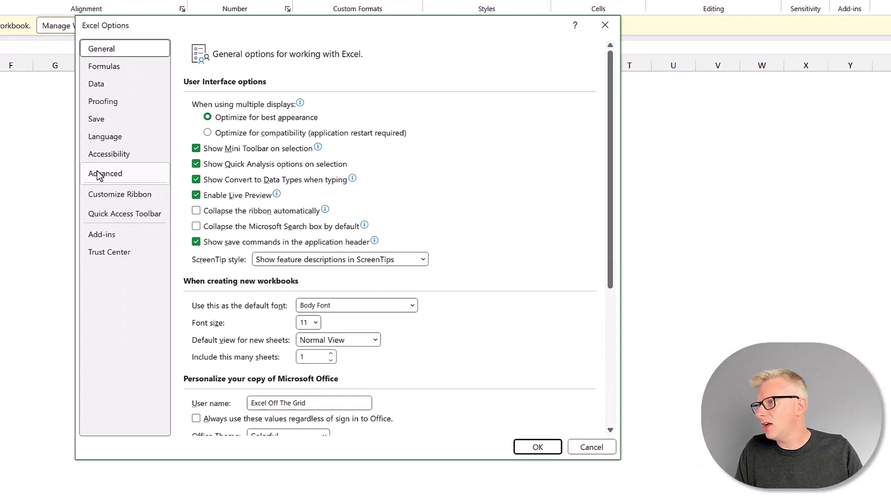
Untick 'Save external link values' under Advanced > 'When calculating this workbook' and confirm with OK
left_click(99, 175)
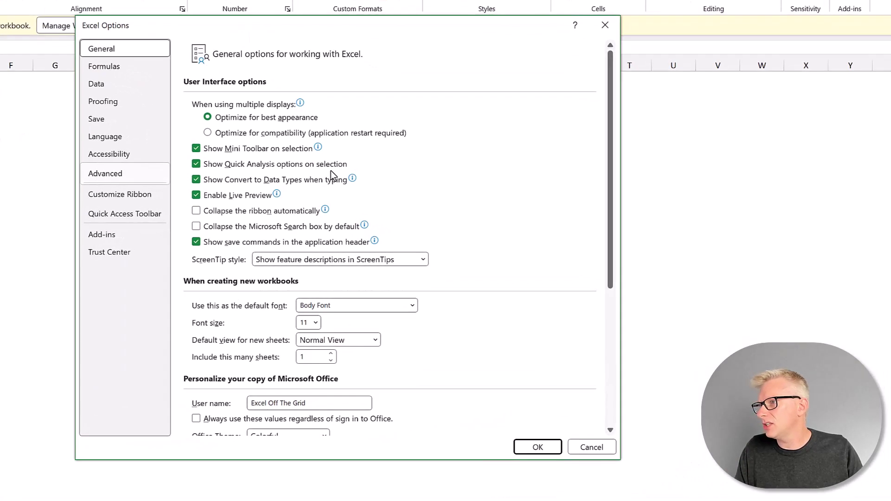
left_click_drag(611, 108, 606, 366)
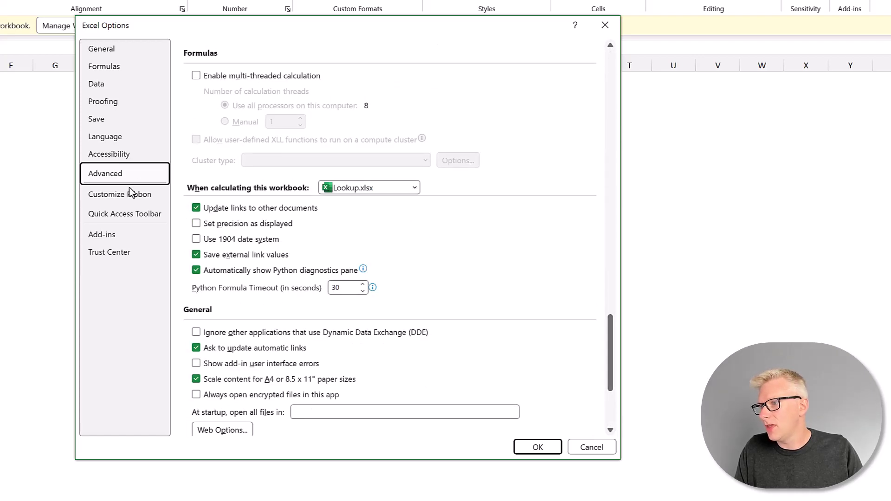
left_click(197, 256)
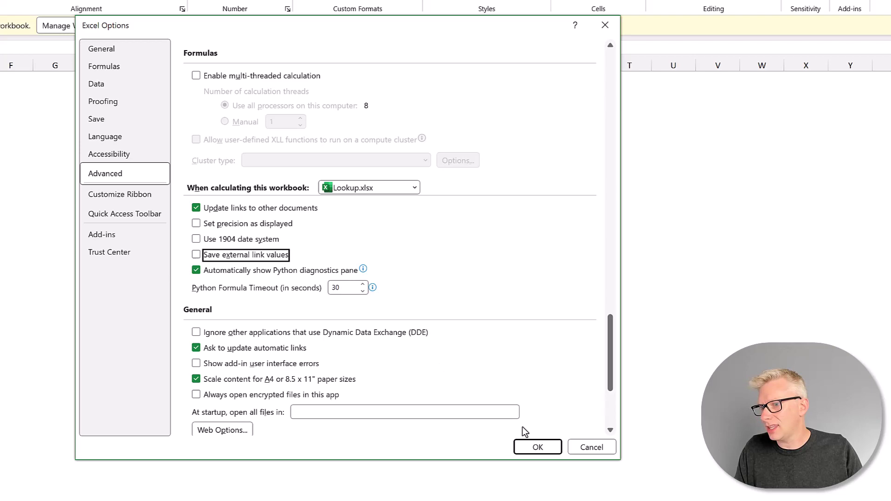
left_click(530, 447)
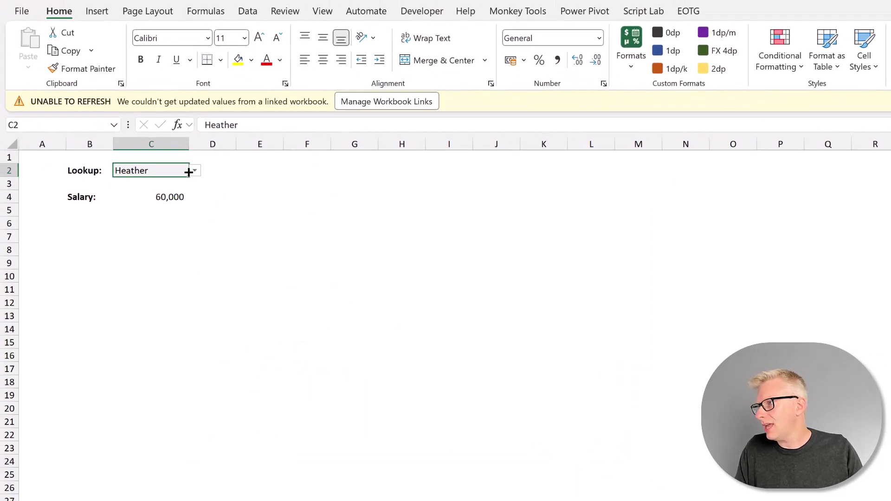
Pick Christine in C2, close Lookup.xlsx without saving, reopen it and accept the link update
left_click(195, 172)
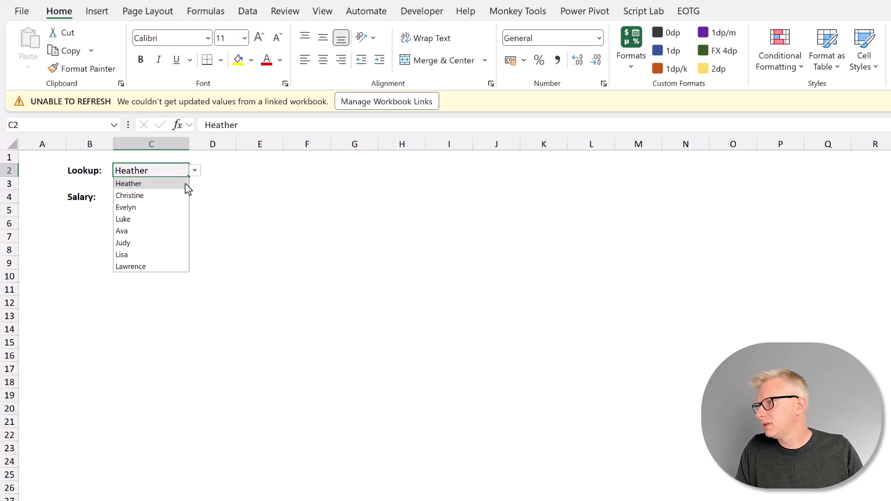
left_click(180, 195)
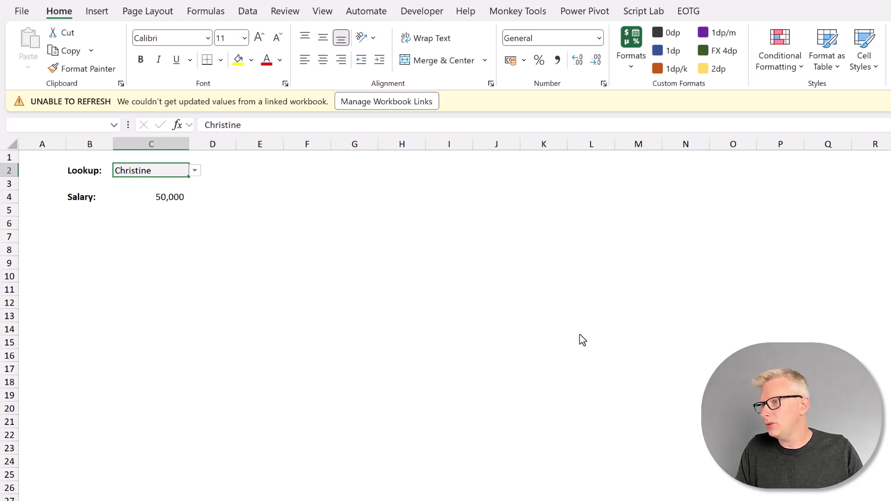
key("ctrl+w")
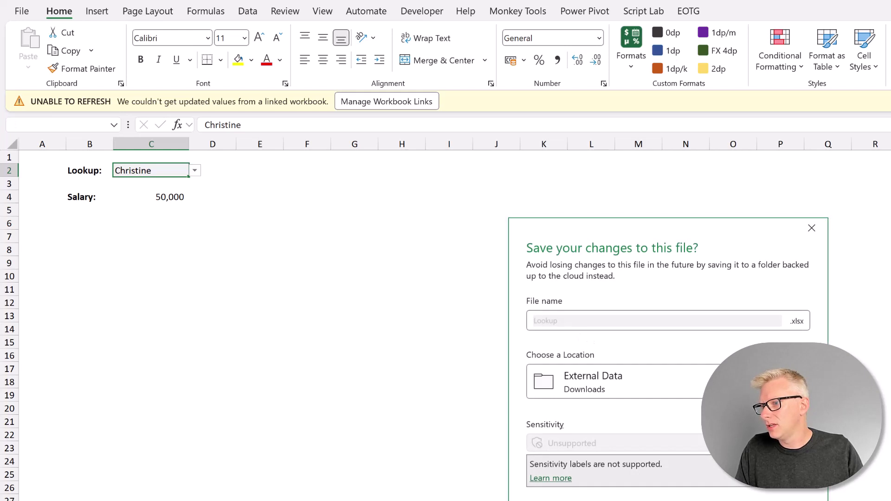
key("n")
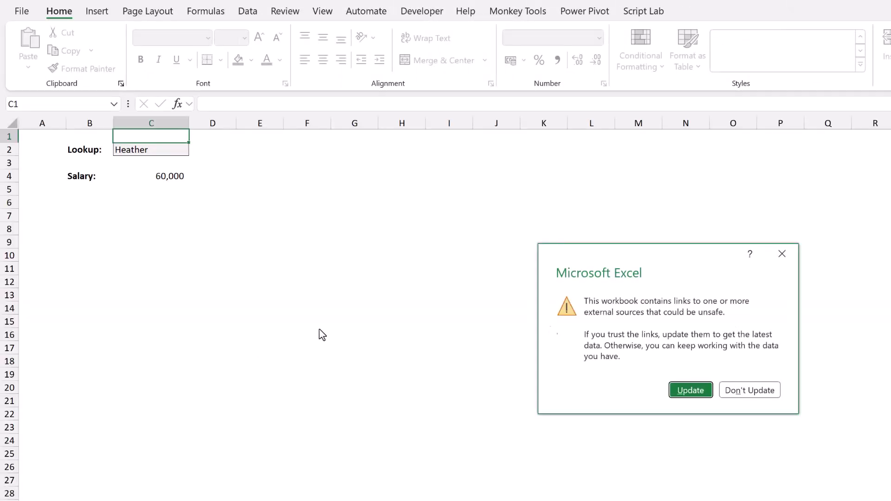
left_click(683, 389)
left_click(160, 153)
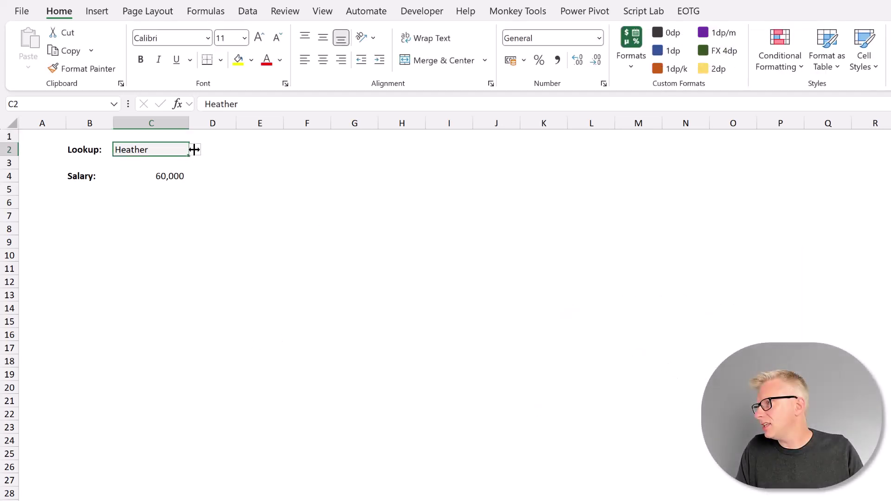
Choose Christine in C2's dropdown and inspect the XLOOKUP formula in C4
left_click(194, 171)
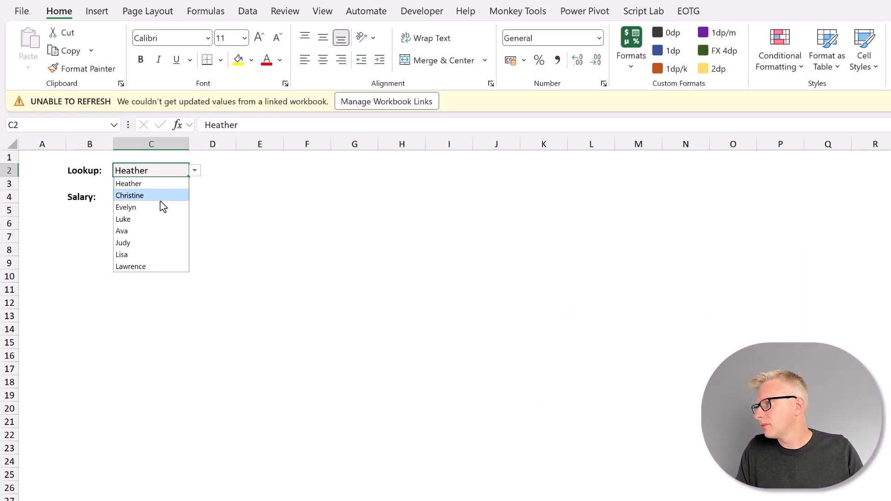
left_click(160, 201)
left_click(163, 197)
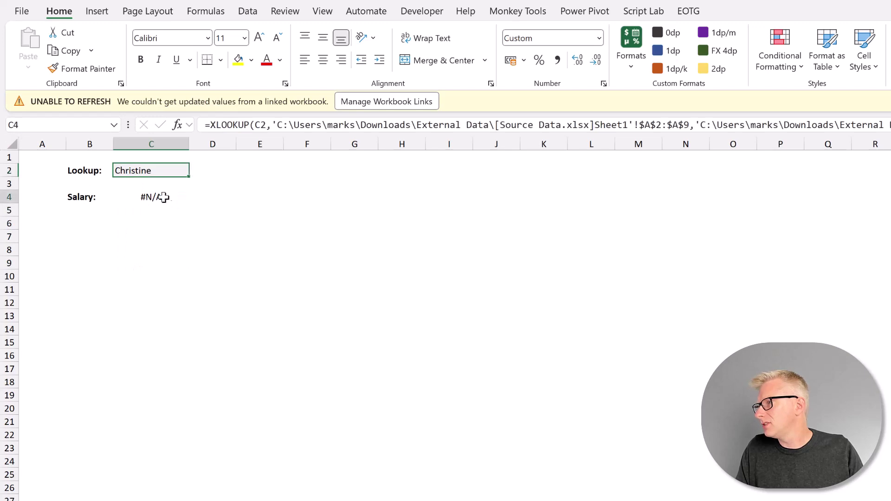
left_click(180, 169)
Switch C2 to Ava, then Heather, seeing the salary return #N/A
left_click(195, 171)
left_click(151, 232)
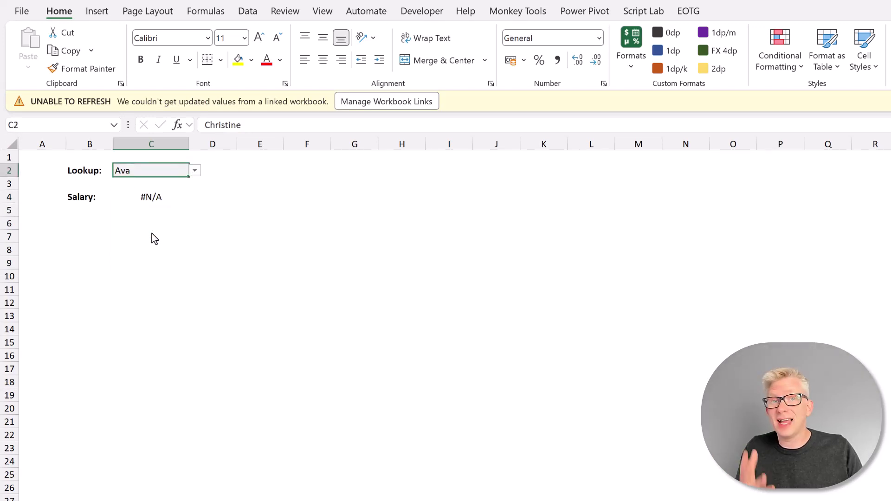
left_click(194, 171)
left_click(172, 185)
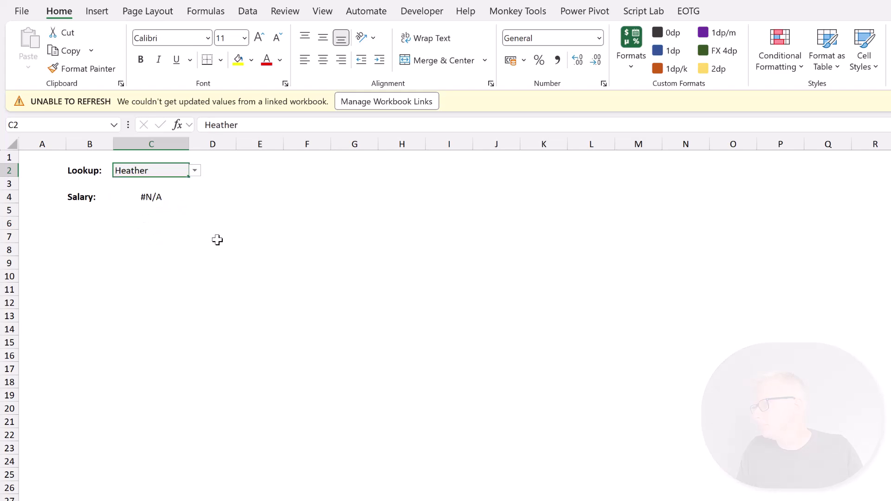